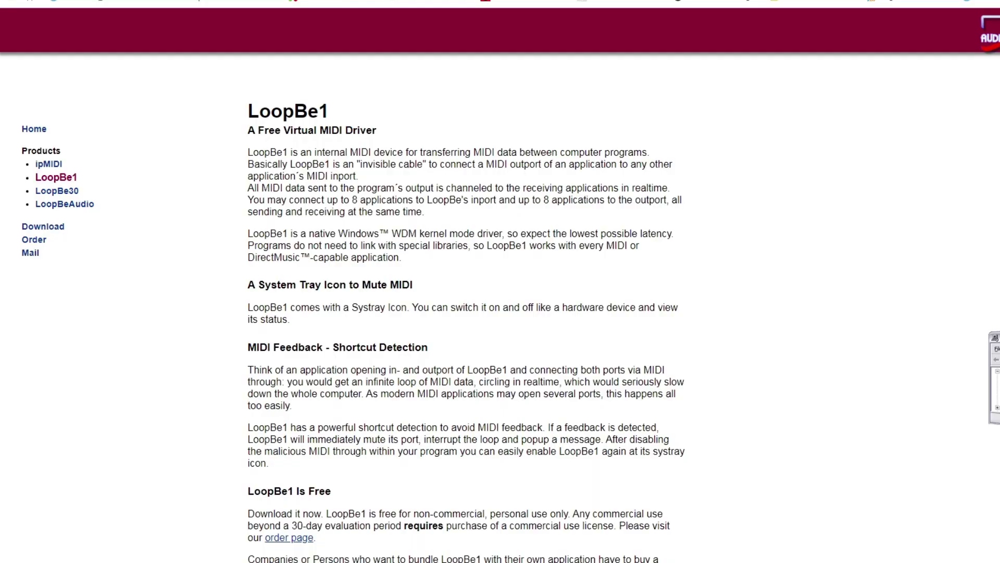
- View the nerds.de order page showing LoopBe1's 11,90 € commercial licence price
scroll(500, 285, "down", 3)
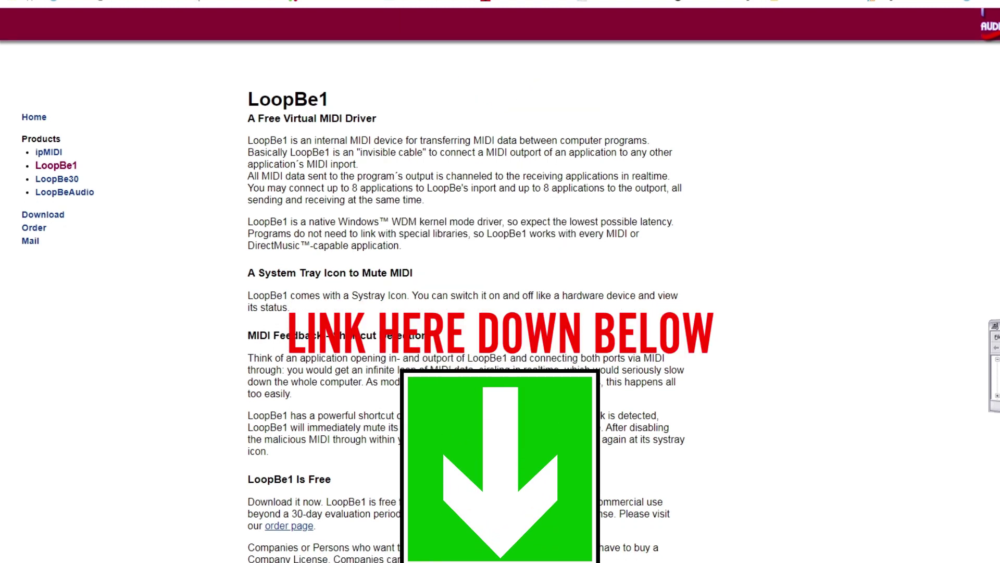
scroll(500, 285, "down", 2)
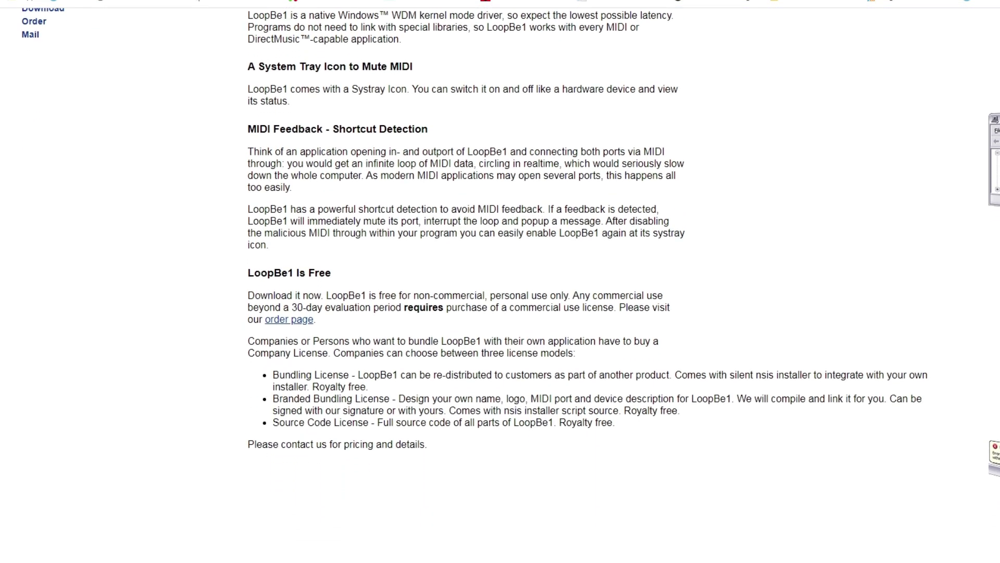
left_click(302, 320)
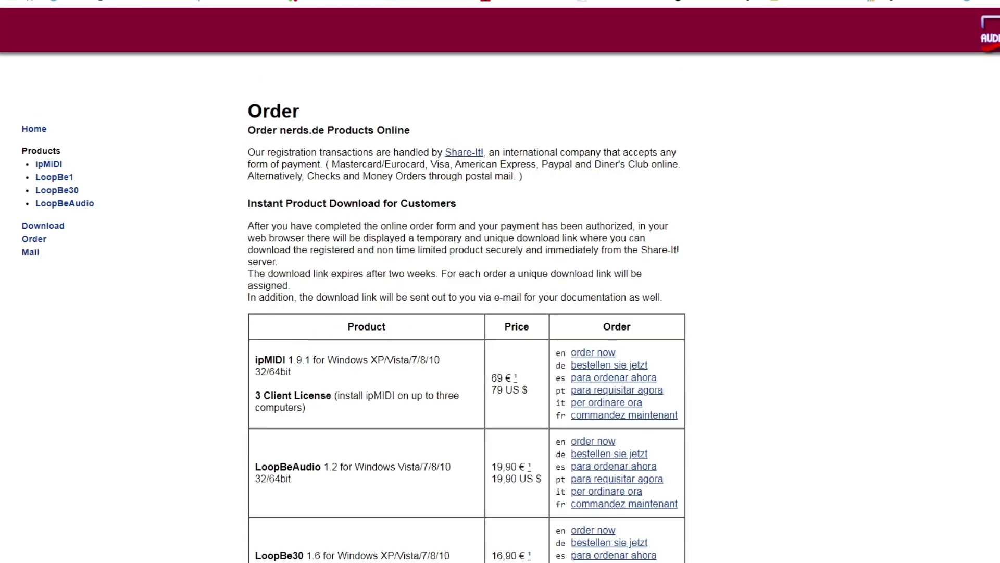
scroll(500, 285, "down", 5)
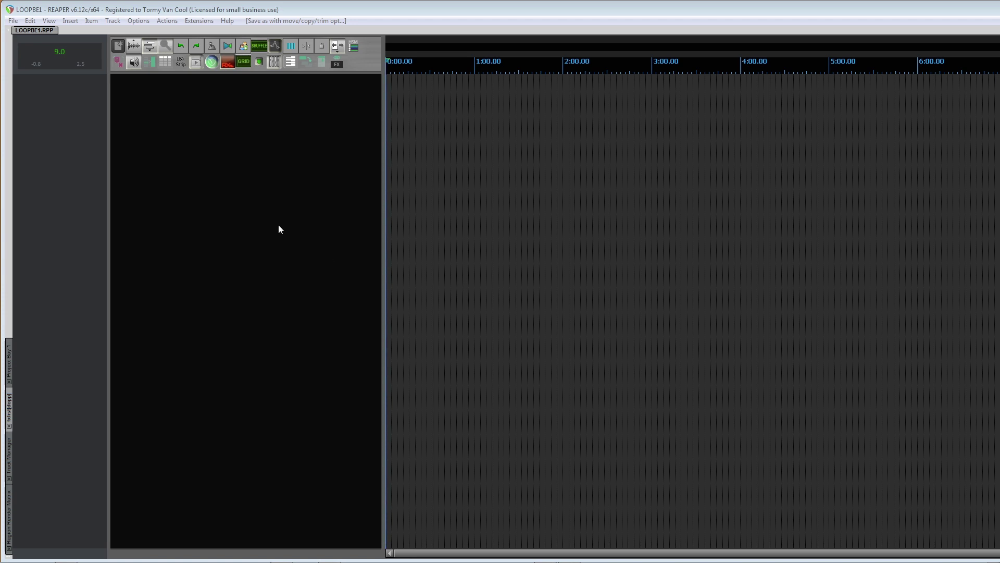
- Add track 1 recording from the stereo input ReaRoute 1/ReaRoute 2
double_click(272, 211)
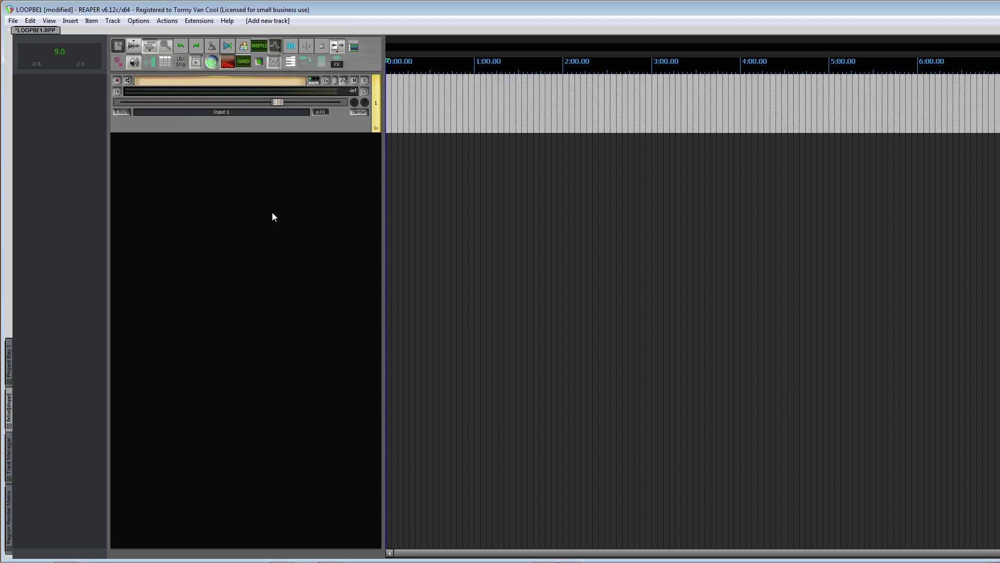
right_click(222, 112)
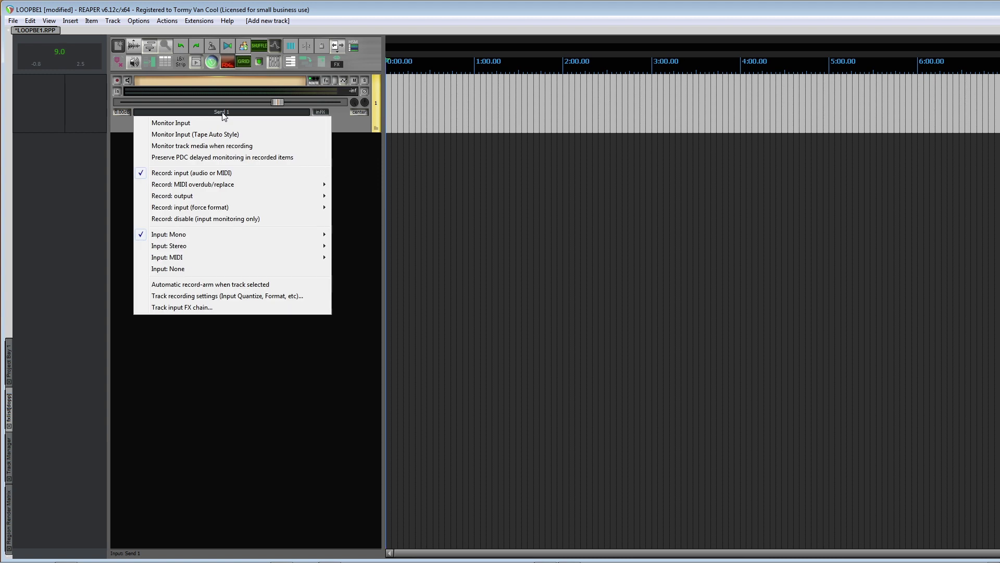
left_click(221, 112)
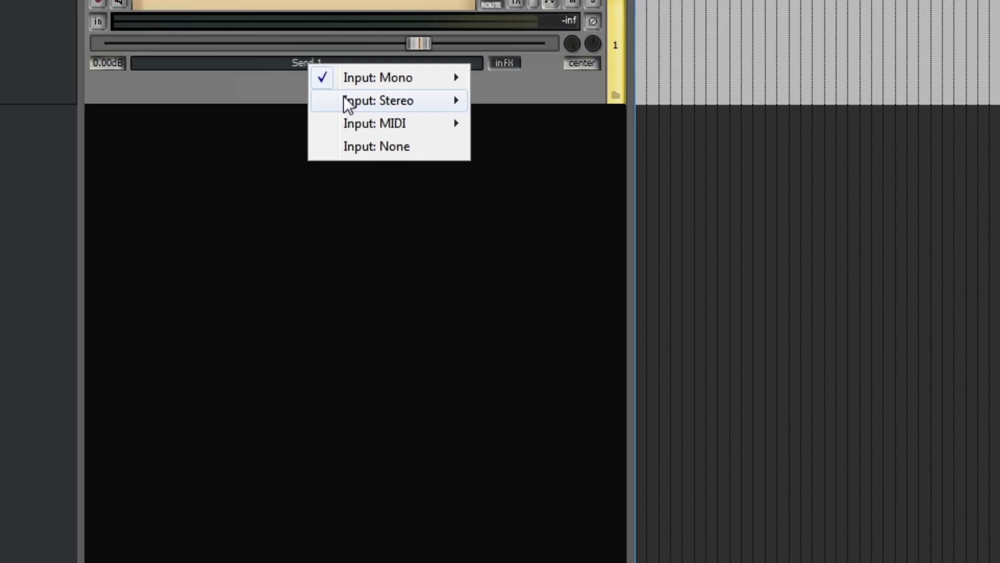
mouse_move(348, 103)
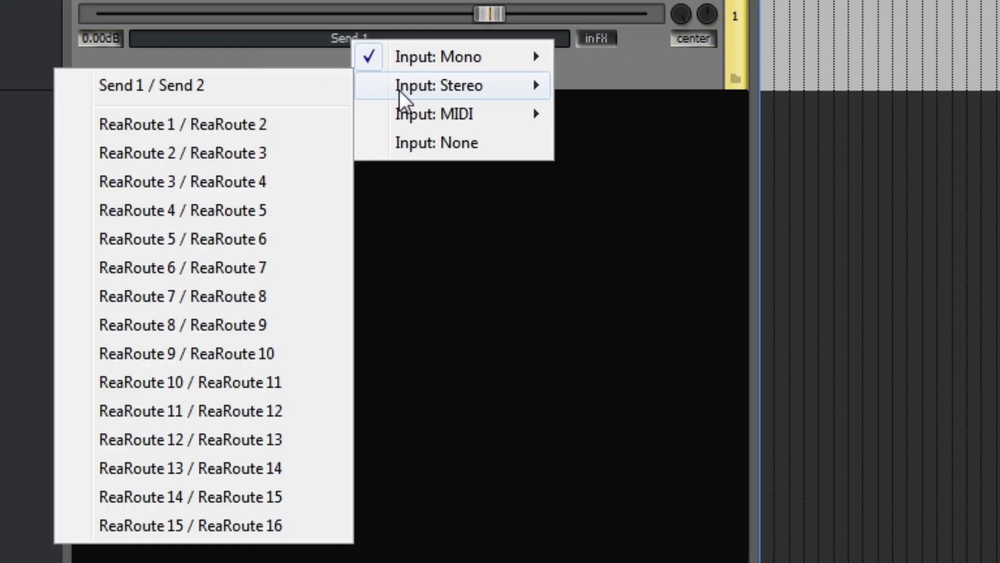
left_click(277, 131)
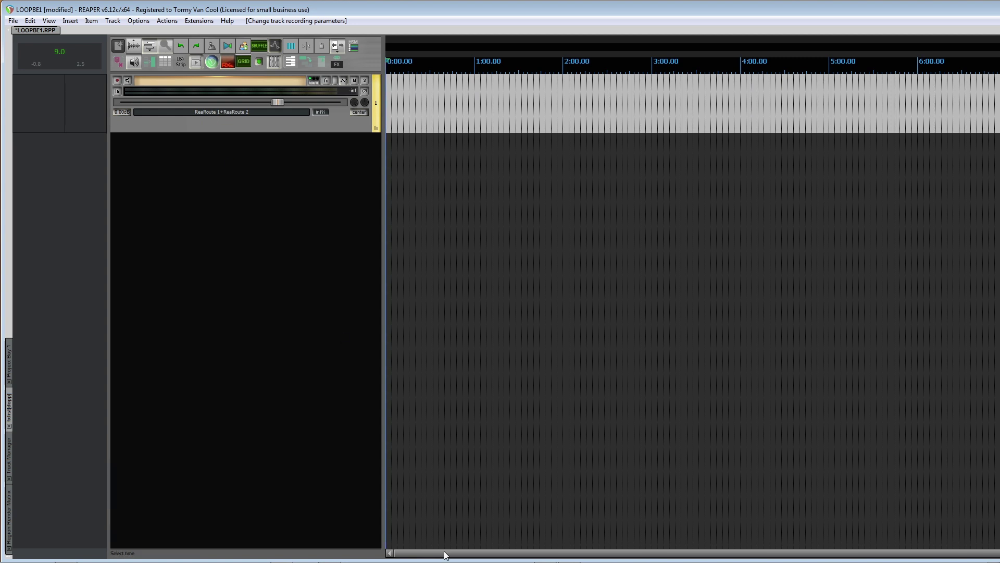
- Add track 2 taking MIDI input from FAME KC49, all channels
double_click(208, 146)
left_click(221, 172)
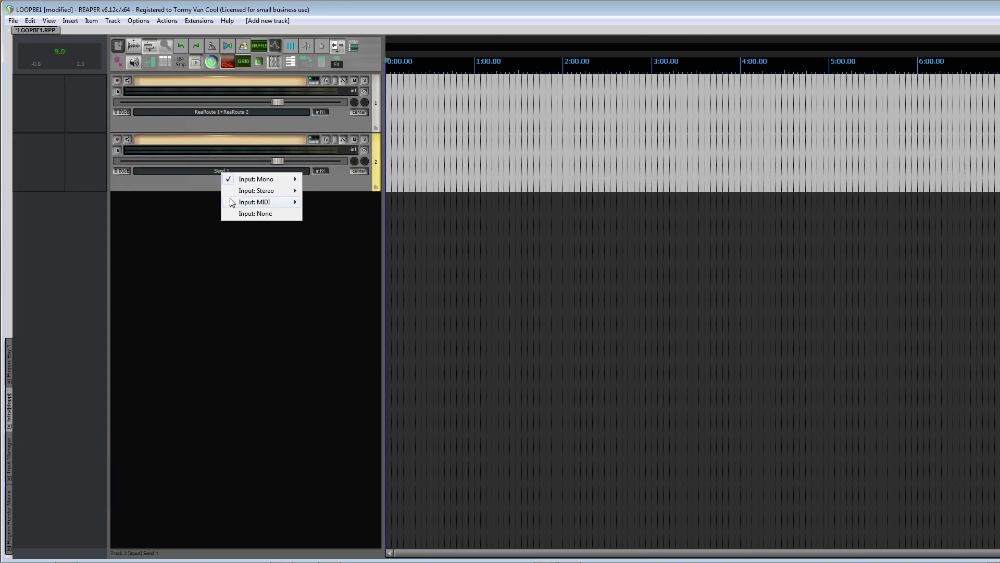
mouse_move(245, 201)
mouse_move(146, 225)
left_click(99, 225)
- Rename track 1 'MIDI AUDIO' and track 2 'MIDI SIGNAL'
double_click(246, 78)
type("MIDI AUDIO")
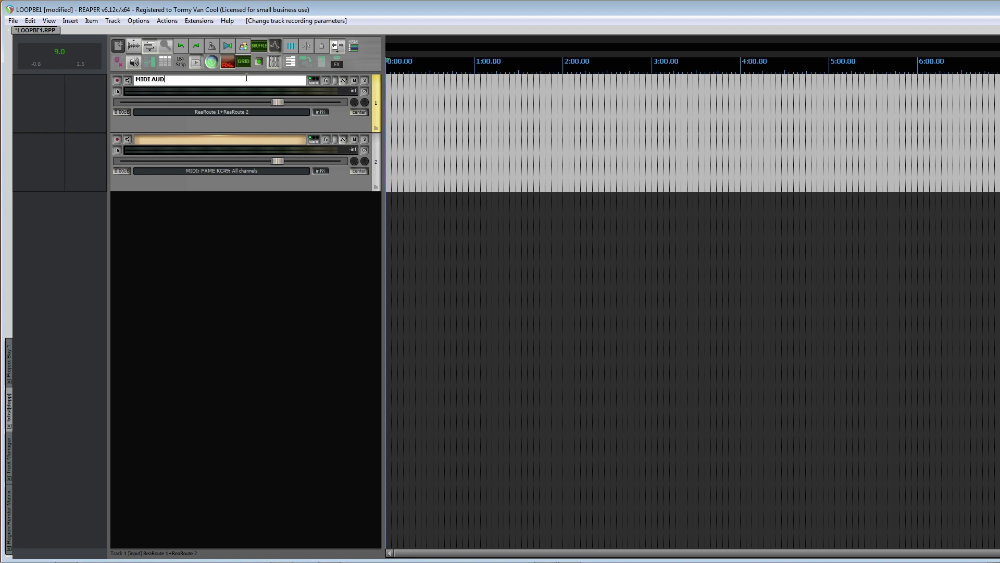
key("Return")
double_click(236, 140)
type("MIDI SIGNAL")
key("Return")
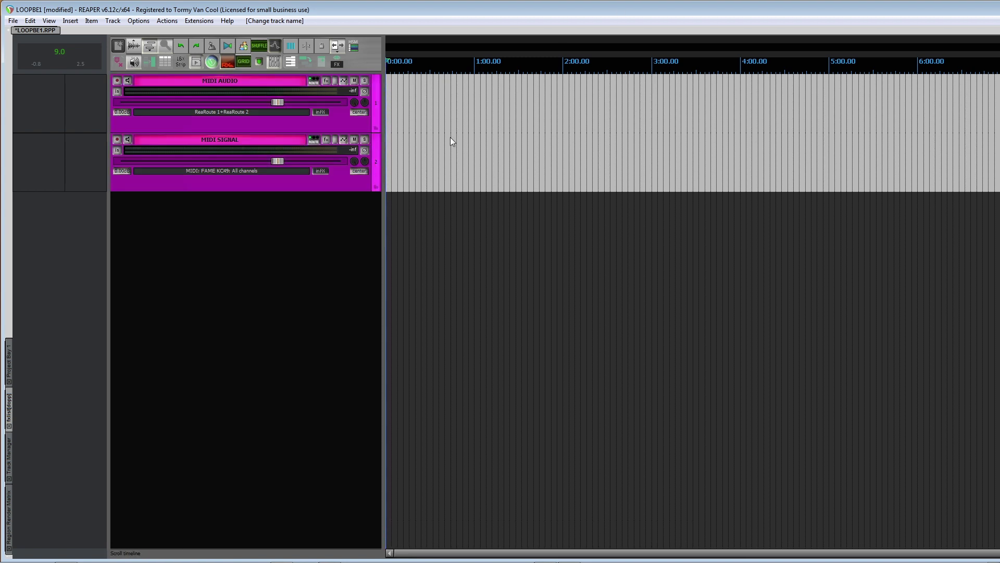
- Turn on monitoring and record-arm the MIDI SIGNAL track, then play a Sytrus test note
left_click(128, 141)
left_click(117, 139)
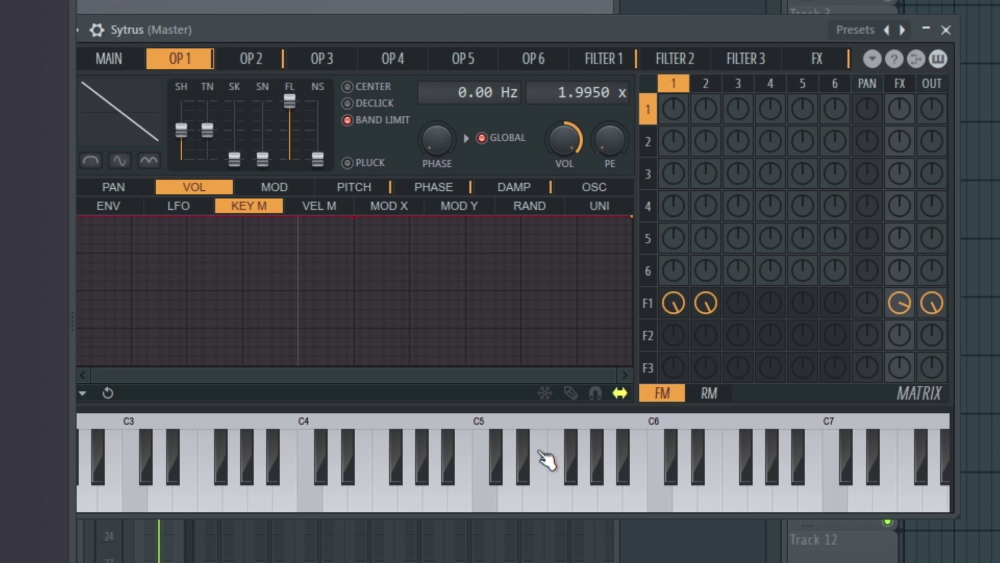
left_click(772, 451)
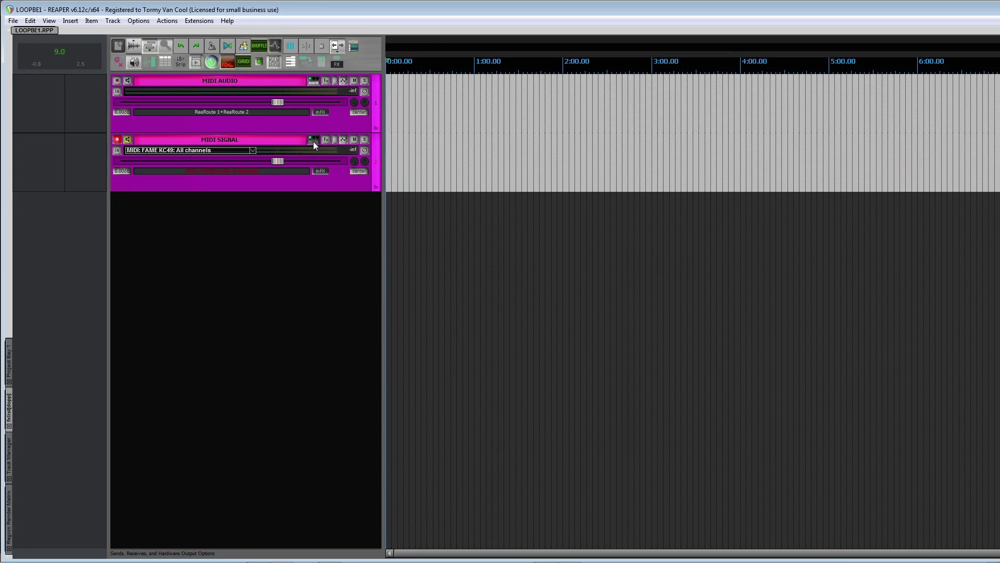
- Set the MIDI SIGNAL track's MIDI hardware output to LoopBe Internal MIDI on channel 1
left_click(313, 141)
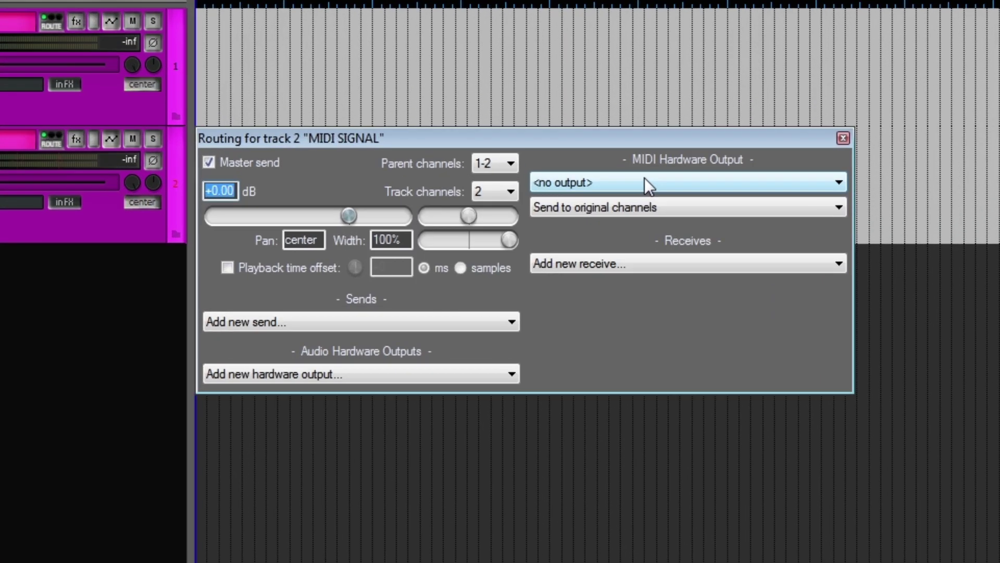
left_click(611, 159)
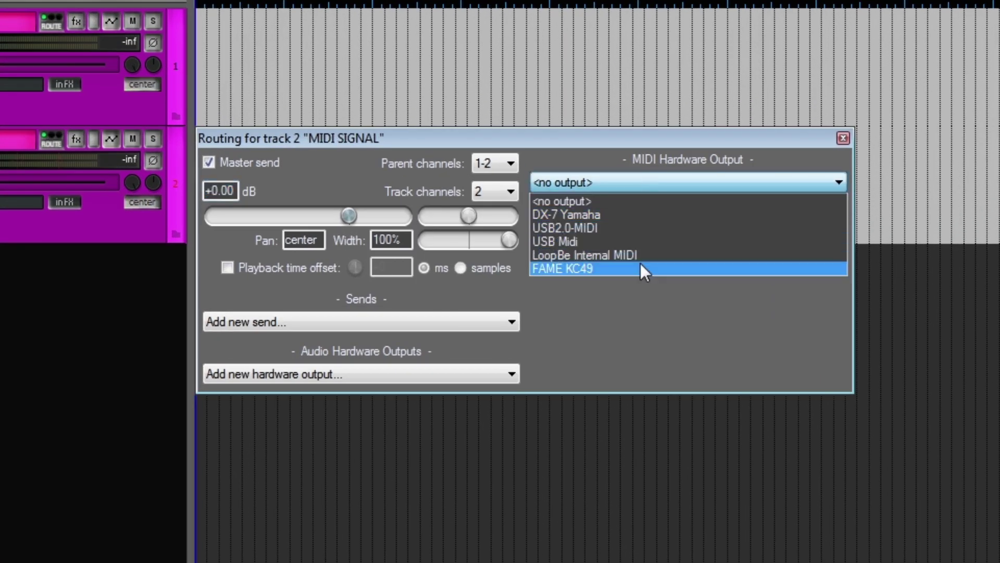
left_click(661, 254)
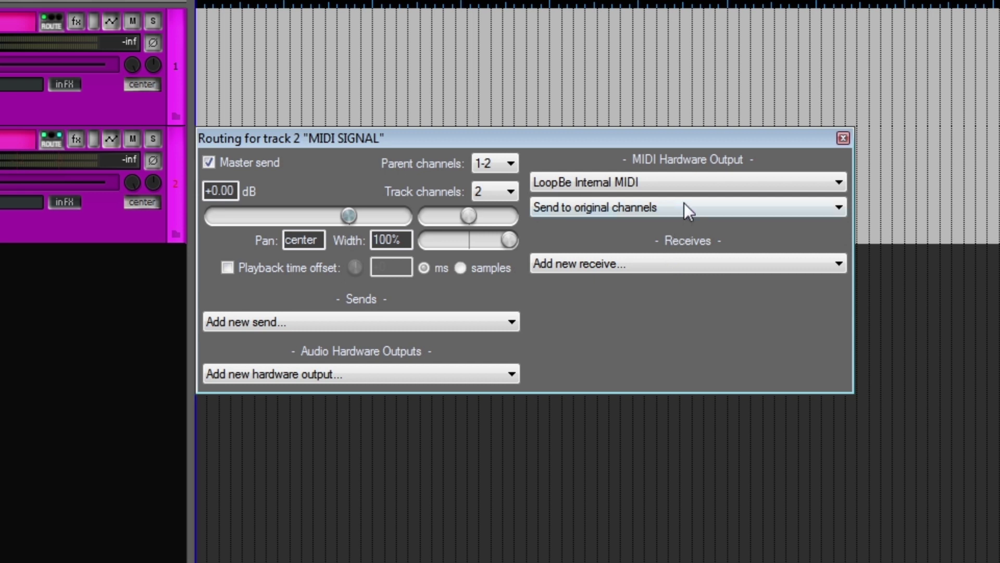
left_click(684, 208)
left_click(675, 236)
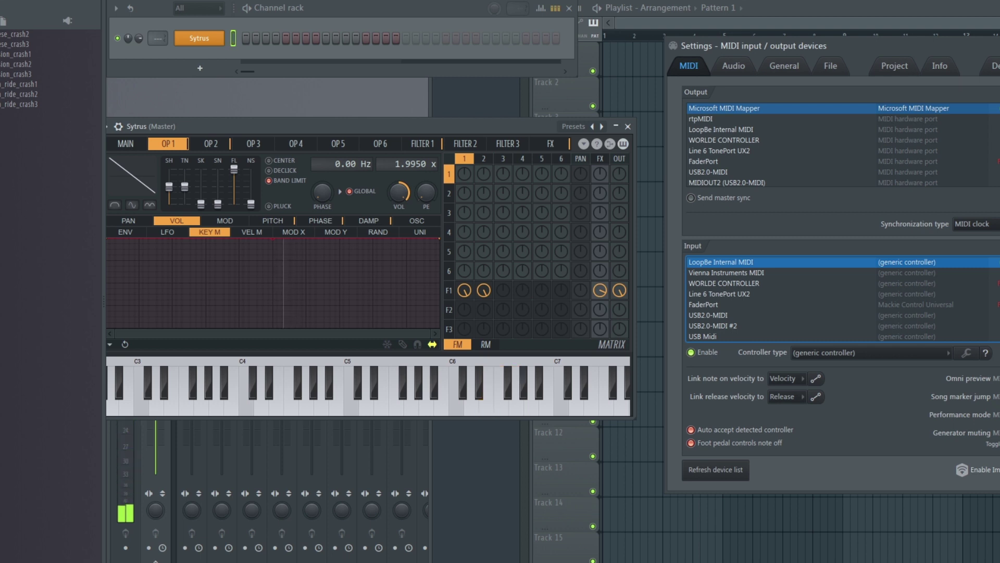
- Set FL Studio's audio device to ReaRoute ASIO (x64)
key("F9")
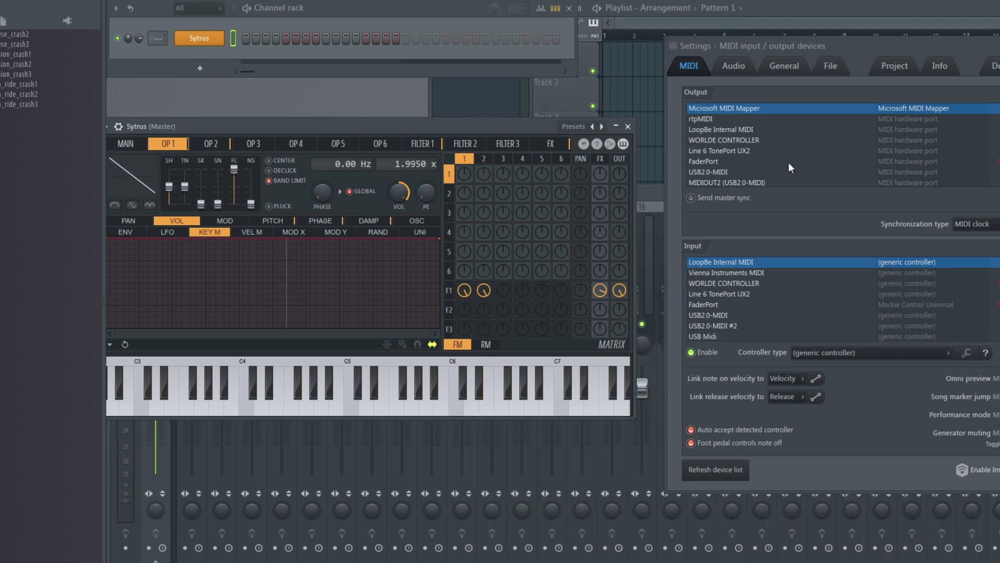
left_click(734, 67)
left_click(782, 112)
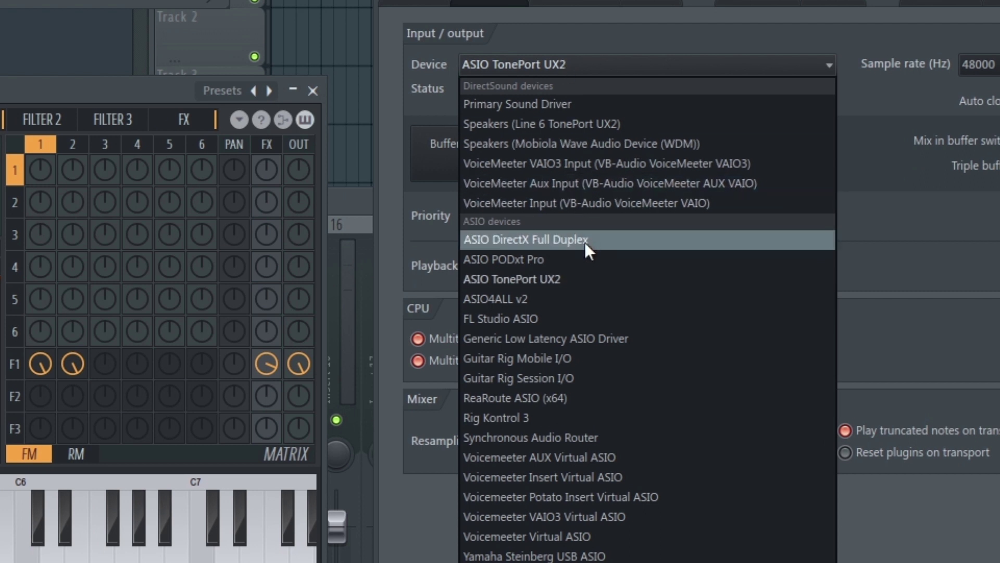
left_click(595, 396)
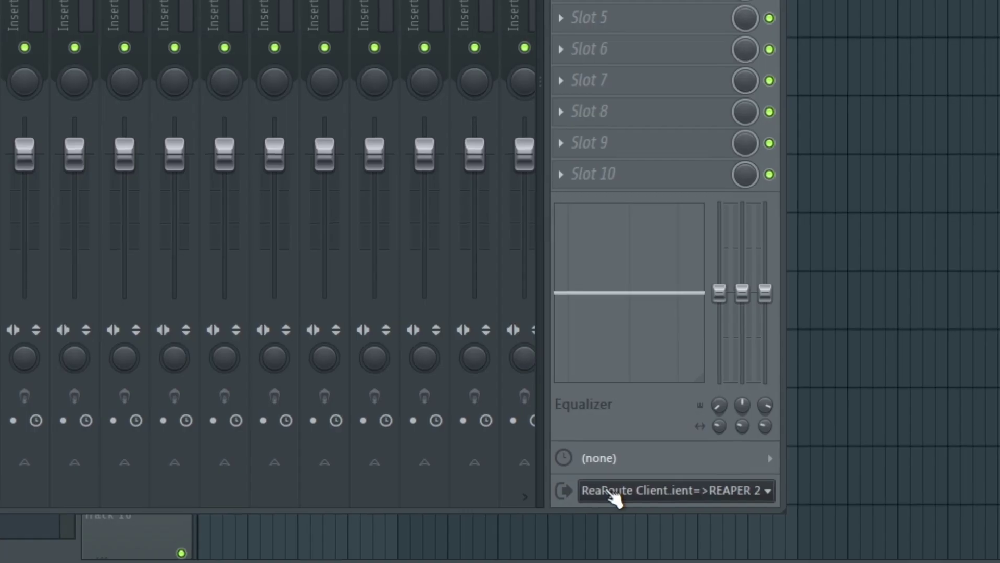
- Route FL Studio's master output to ReaRoute Client=>REAPER 1 - 2
left_click(854, 551)
left_click(620, 399)
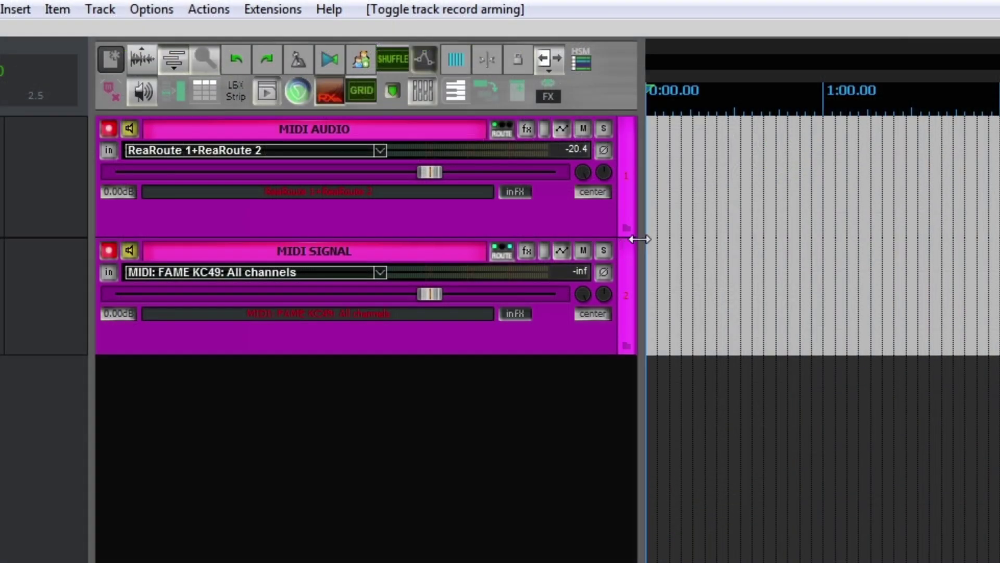
left_click_drag(640, 239, 924, 199)
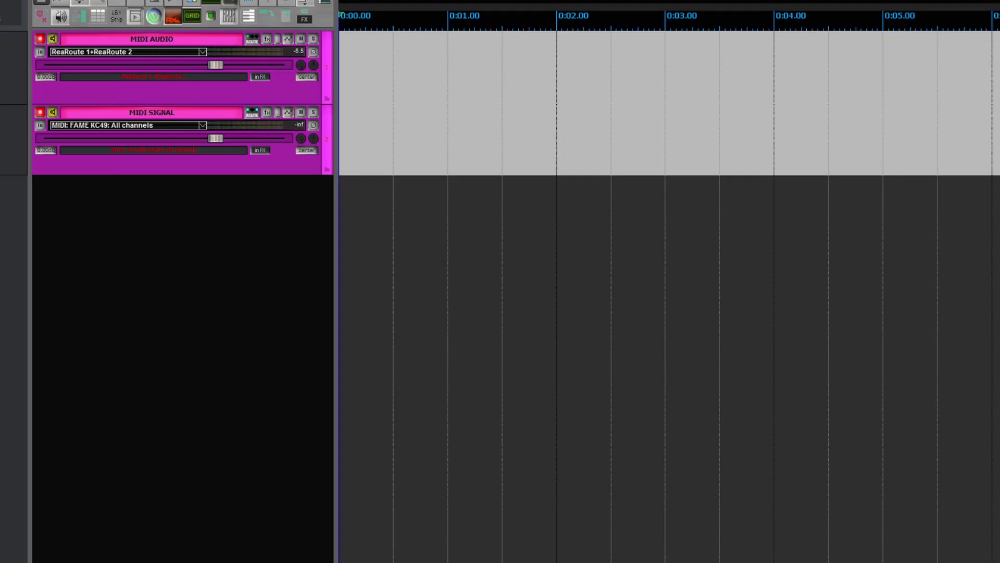
- Record the MIDI part and returned synth audio from the Transport, then stop
key("ctrl+alt+t")
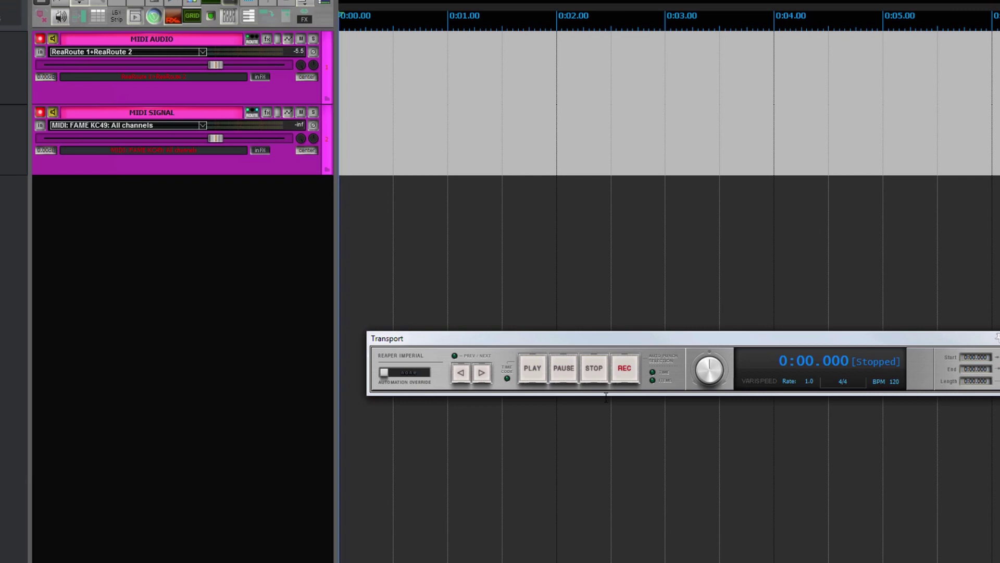
left_click(626, 370)
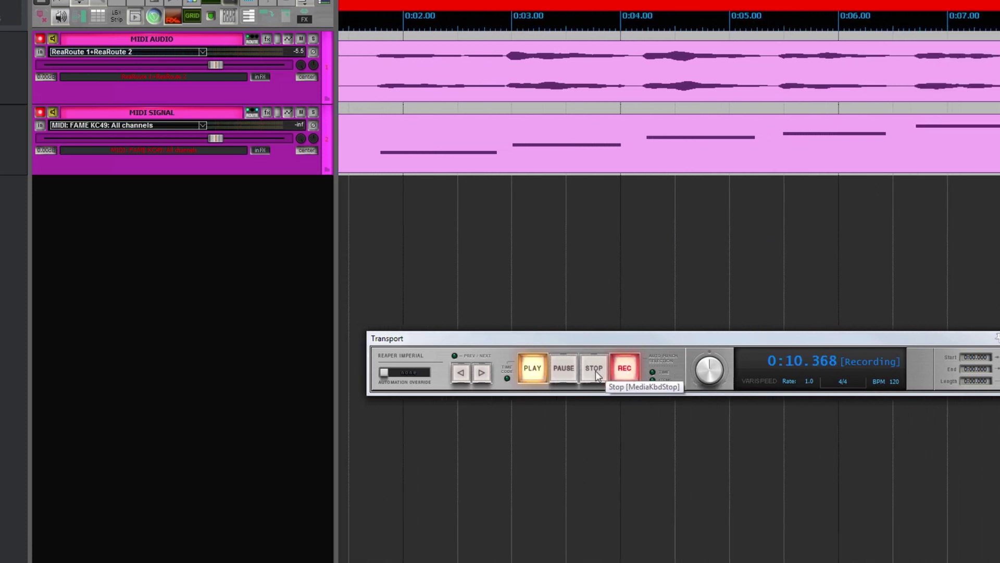
left_click(628, 374)
- Disarm both tracks and play back the recorded takes
left_click(39, 113)
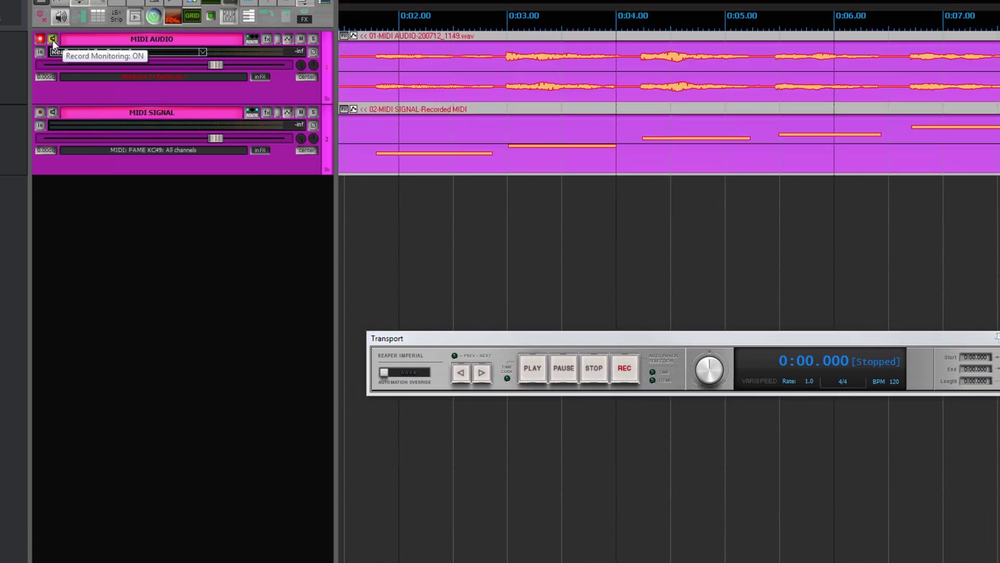
left_click(40, 39)
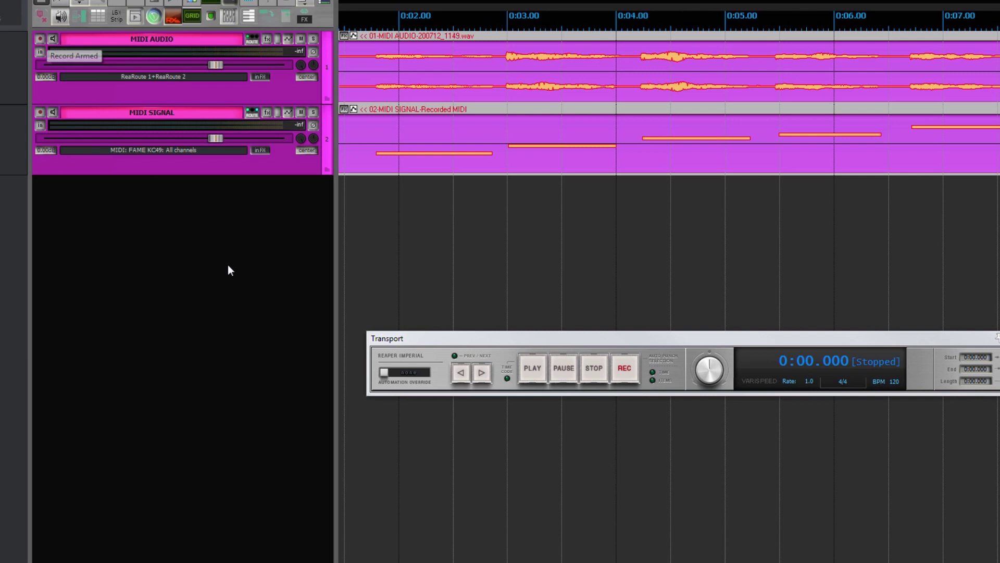
left_click(532, 376)
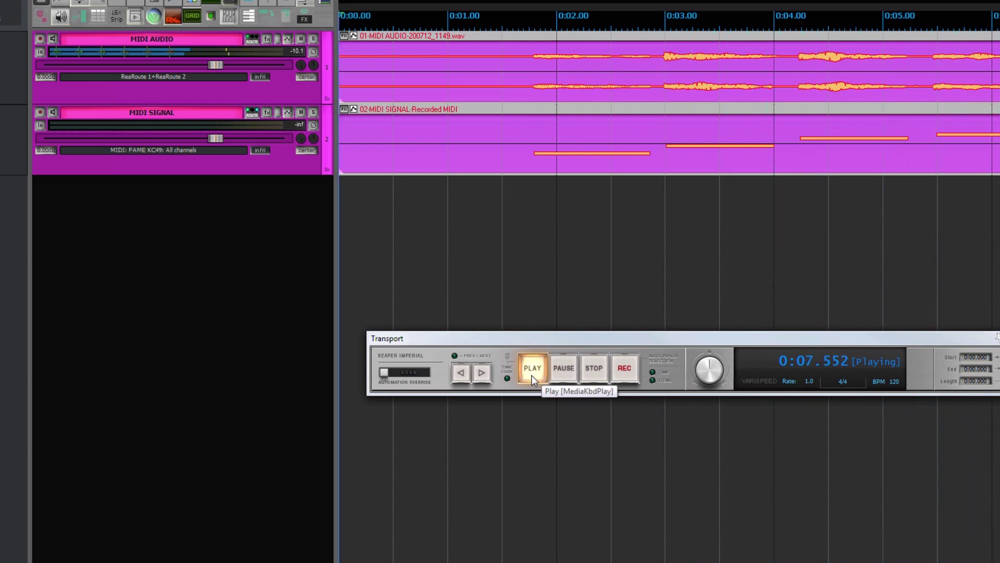
left_click(599, 375)
- Delete the MIDI AUDIO item, return to the start, and re-arm MIDI AUDIO
left_click(565, 67)
key("Delete")
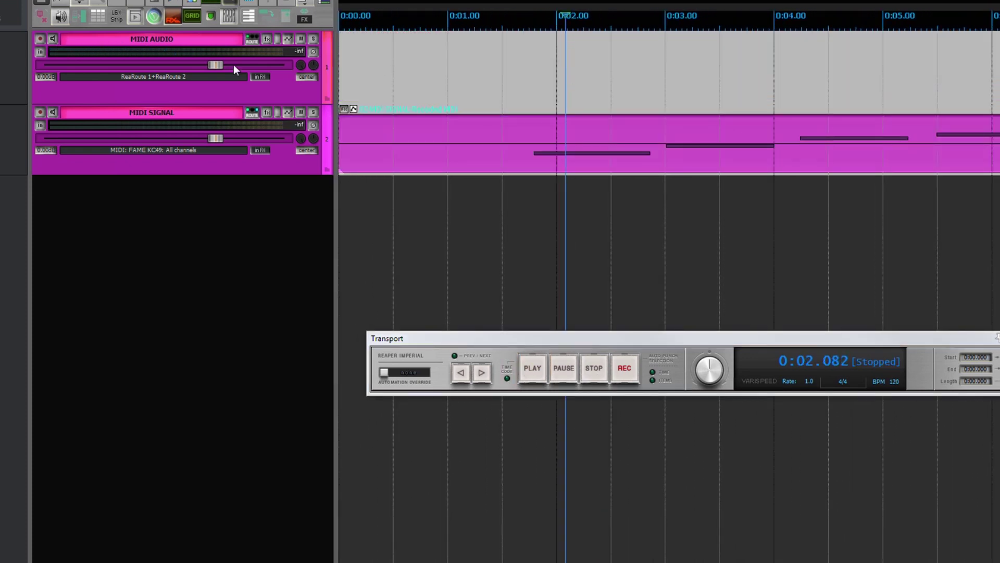
key("Home")
left_click(42, 39)
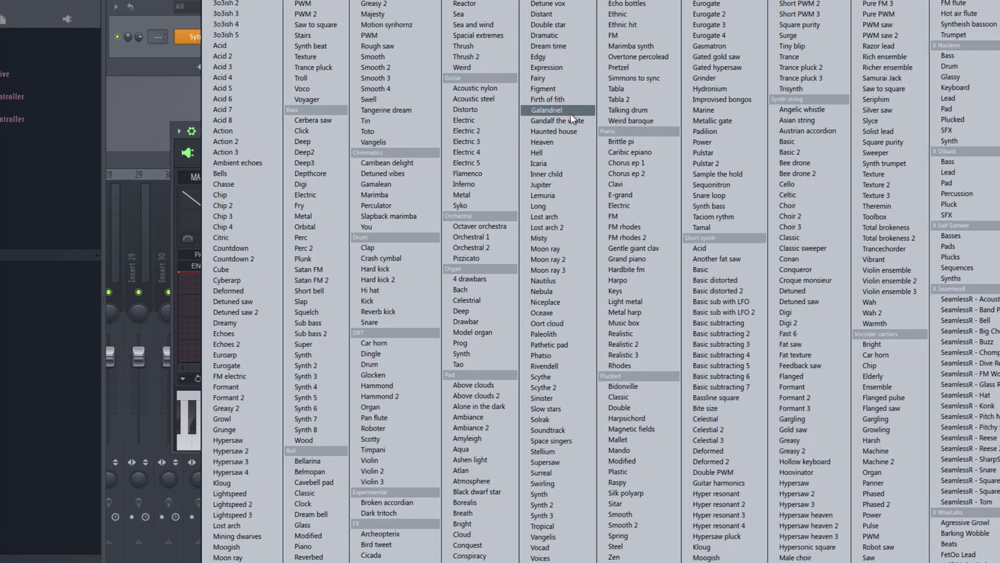
- Load Sytrus's Galandriel preset and start a new REAPER recording
left_click(571, 112)
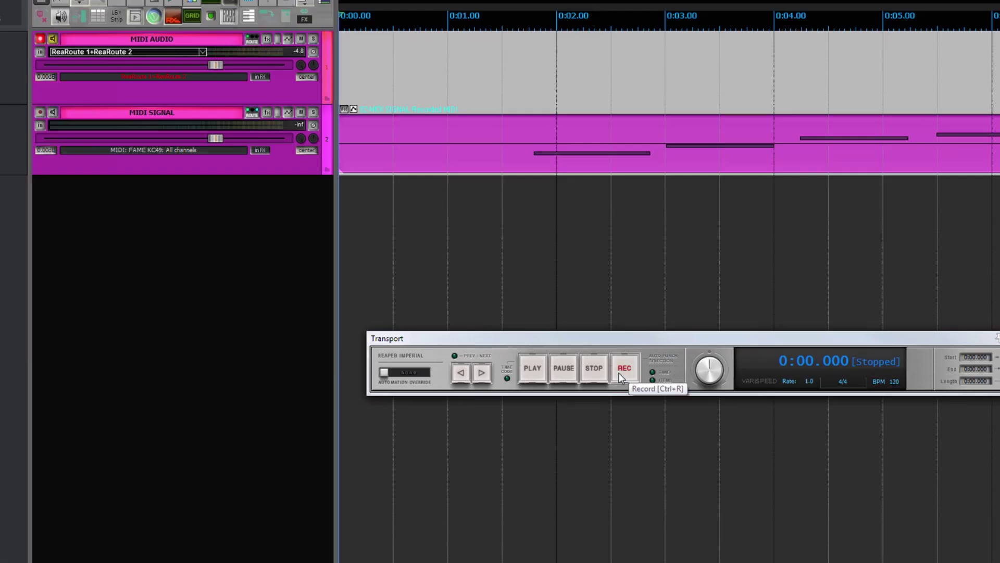
left_click(619, 375)
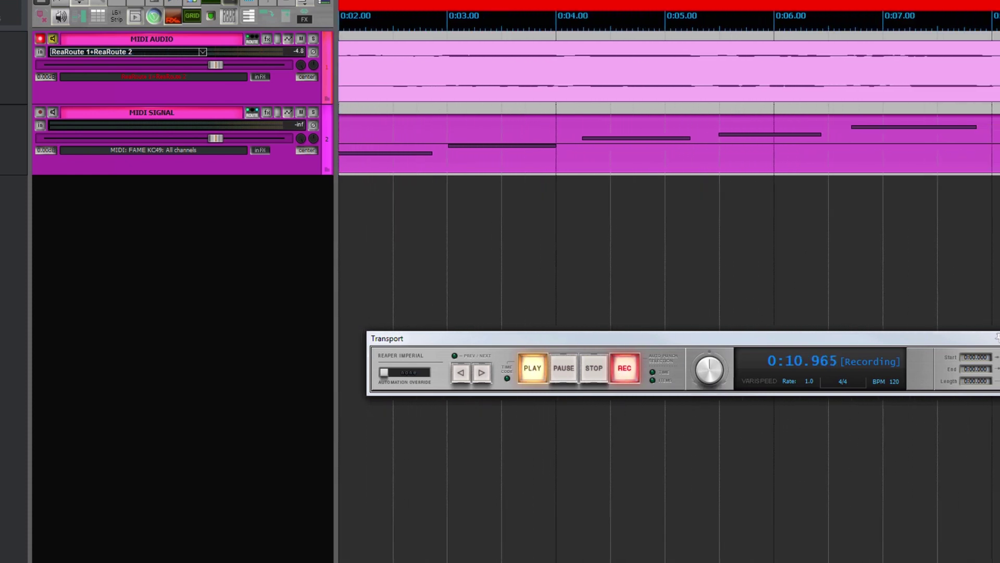
- Stop the Galandriel recording and play it back alongside the MIDI notes
key("space")
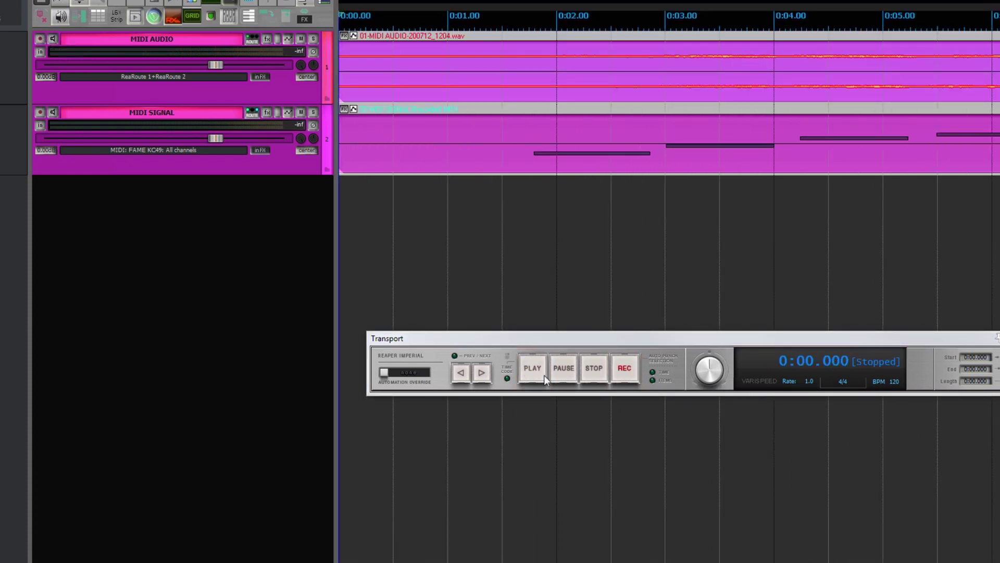
left_click(533, 375)
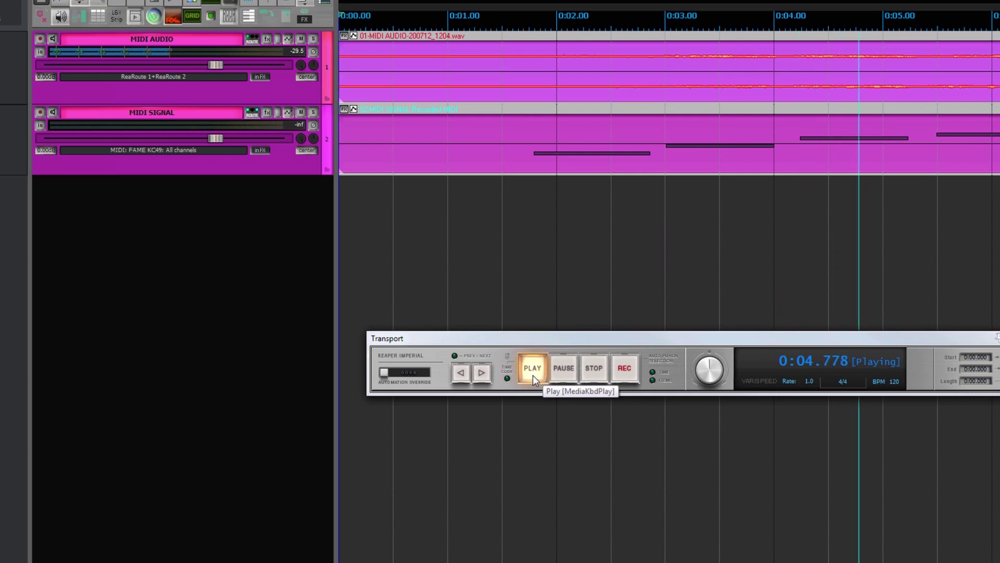
left_click(601, 370)
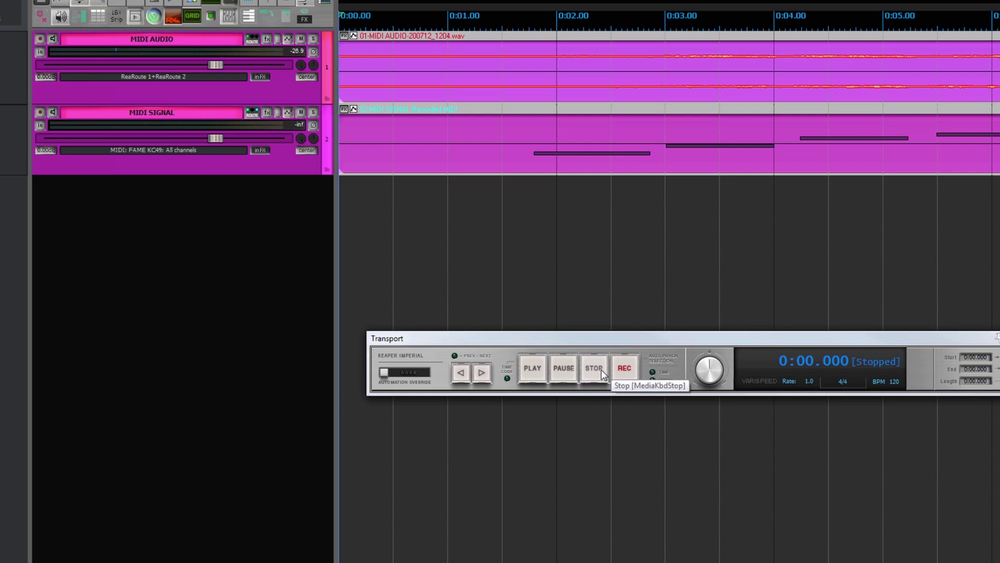